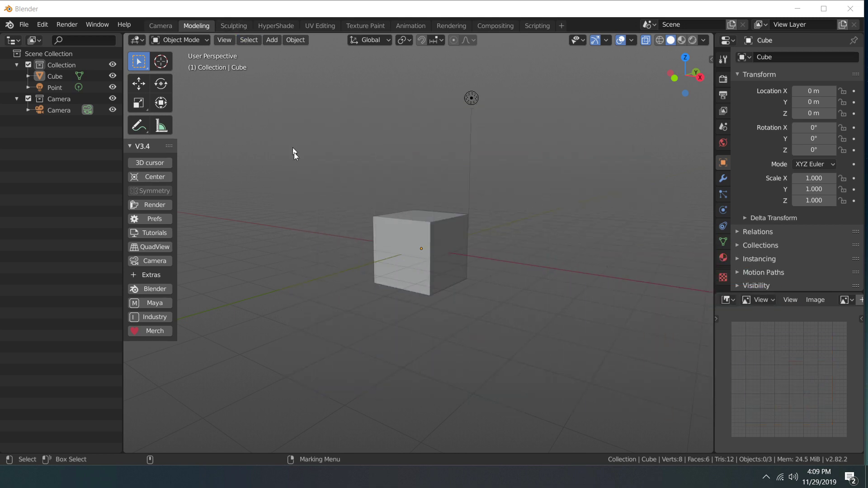
# - Zoom the viewport in on the default cube
pyautogui.scroll(4, 335, 237)
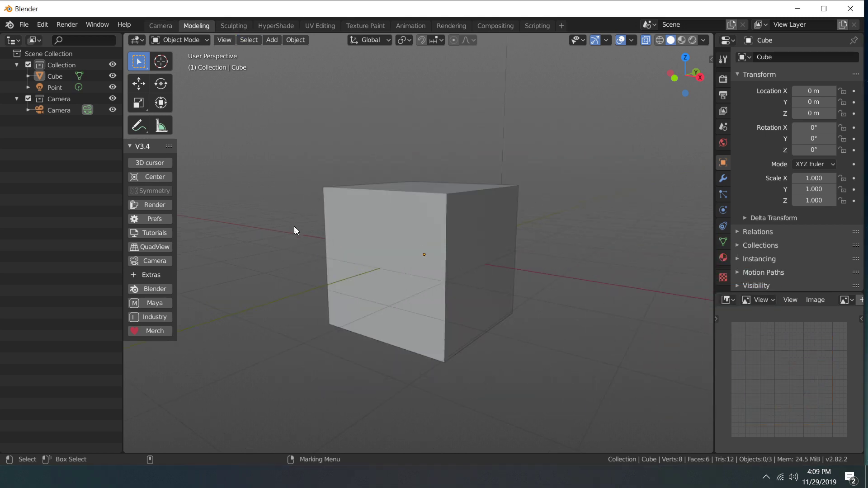
# - Add a single-bone armature inside the cube and show its Armature data properties
pyautogui.hotkey('shift', 'a')
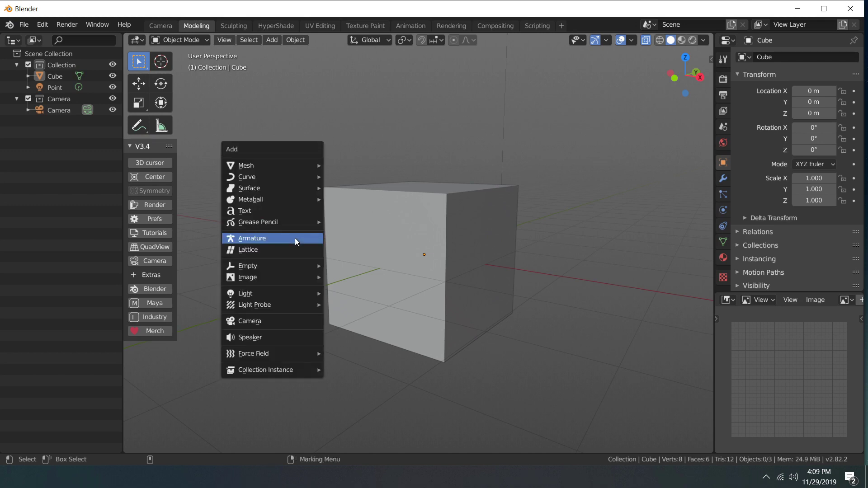
pyautogui.click(295, 238)
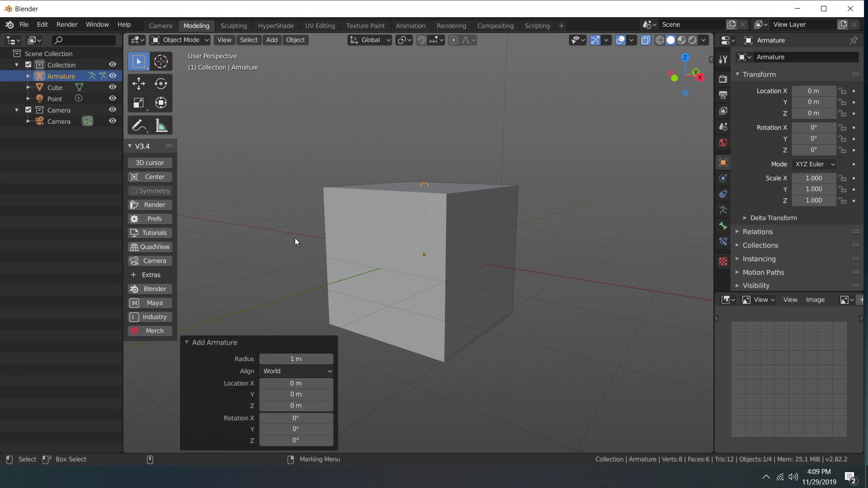
pyautogui.click(723, 210)
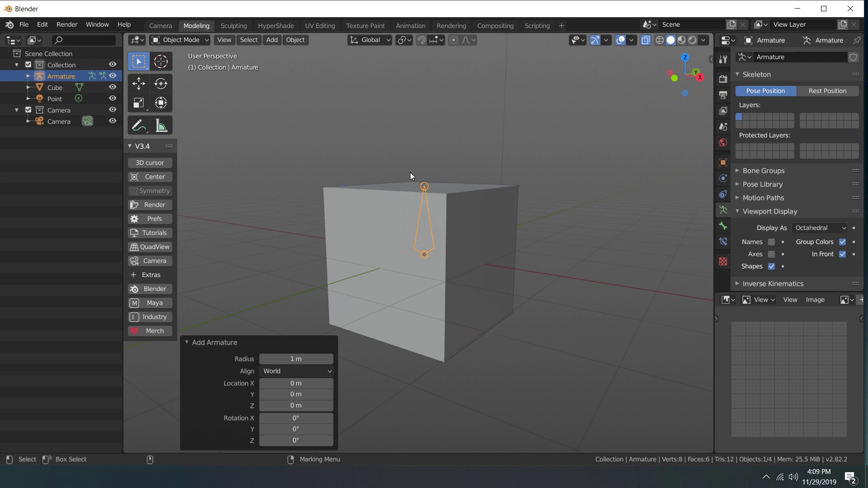
# - Put the armature into Edit Mode to work on its bone
pyautogui.hotkey('ctrl', 'Tab')
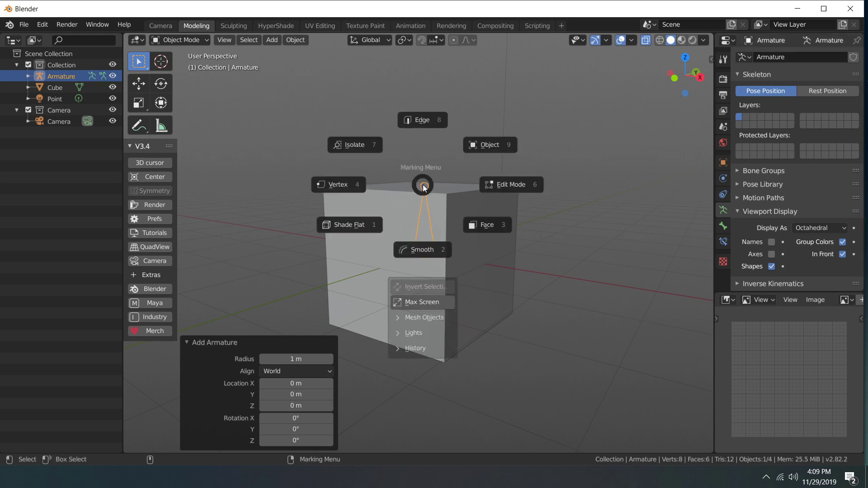
pyautogui.click(492, 184)
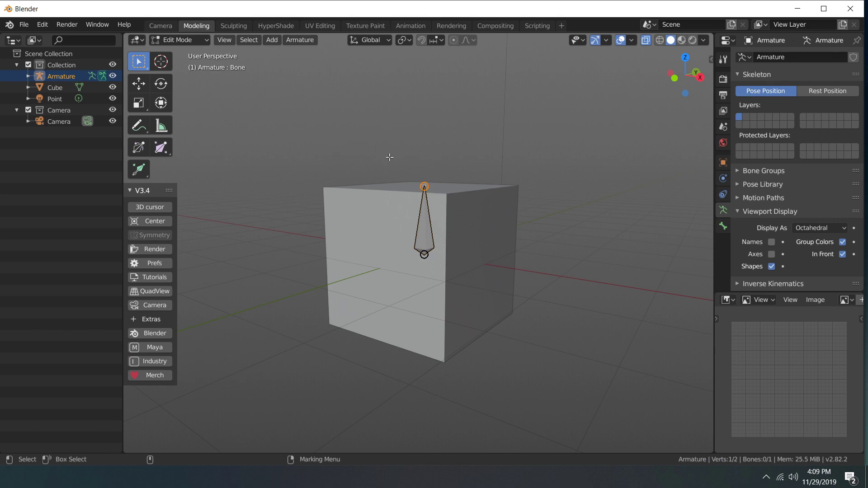
pyautogui.moveTo(390, 162); pyautogui.dragTo(429, 142, button='middle')
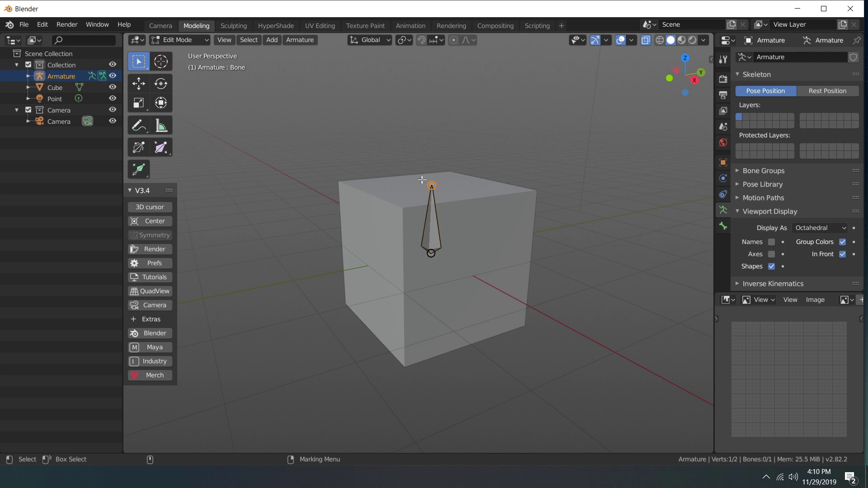
pyautogui.moveTo(422, 180); pyautogui.dragTo(462, 158, button='middle')
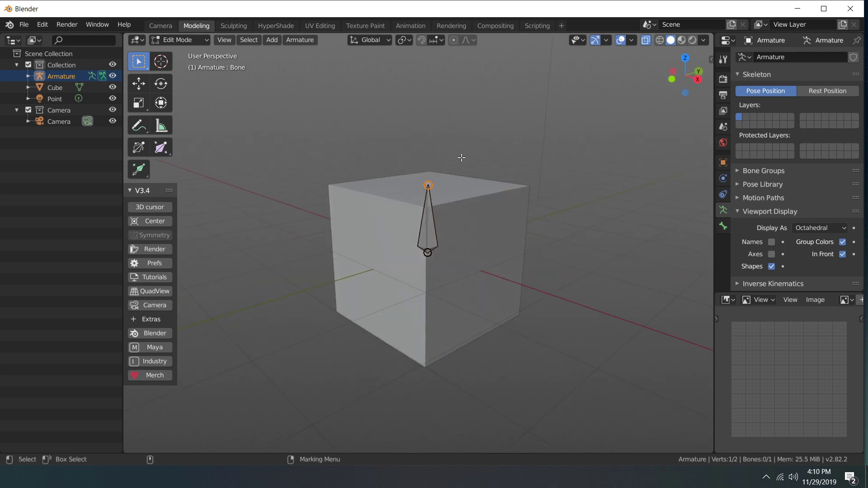
# - Extrude Bone.001 upward above the cube, then Bone.002 off to the left
pyautogui.hotkey('ctrl', 'e')
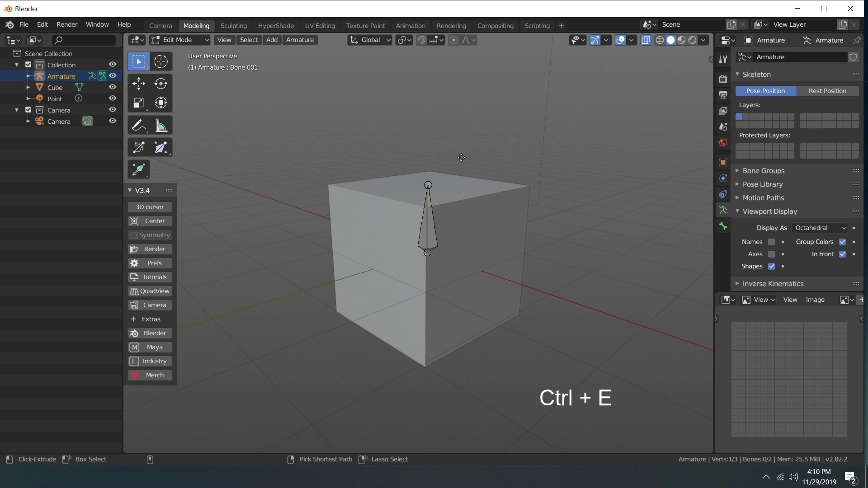
pyautogui.click(498, 92)
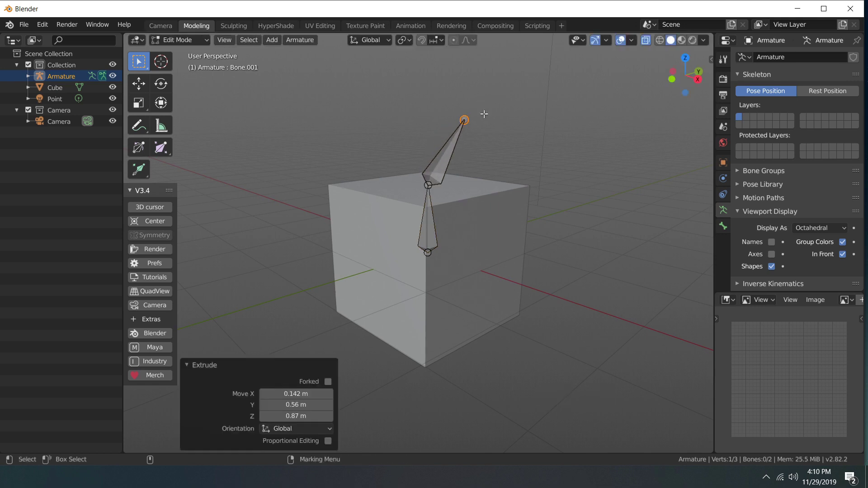
pyautogui.hotkey('ctrl', 'e')
pyautogui.click(407, 88)
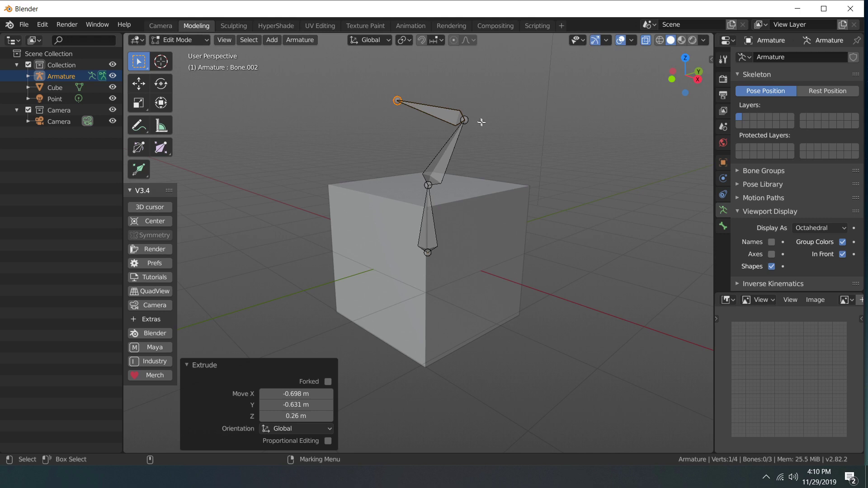
pyautogui.moveTo(480, 112); pyautogui.dragTo(454, 105, button='middle')
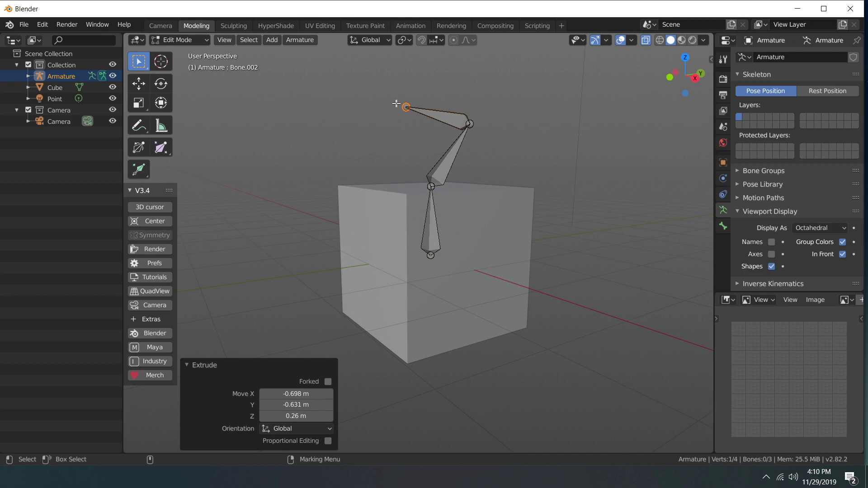
pyautogui.press('w')
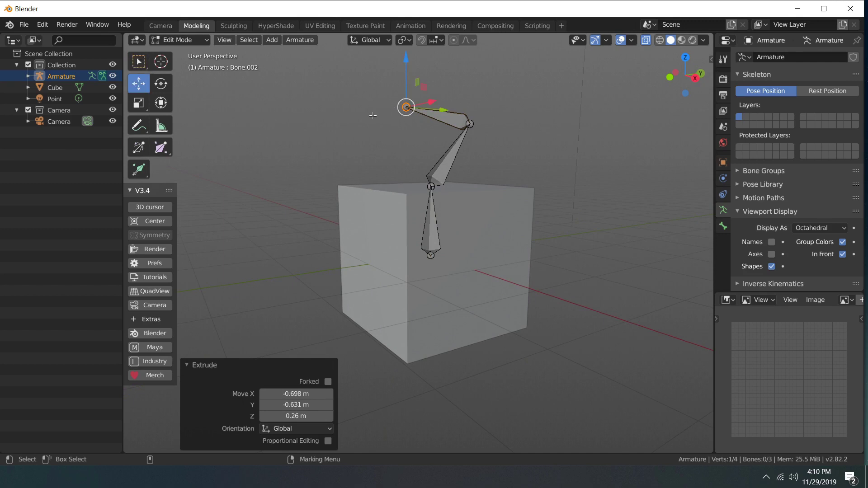
pyautogui.press('e')
pyautogui.press('r')
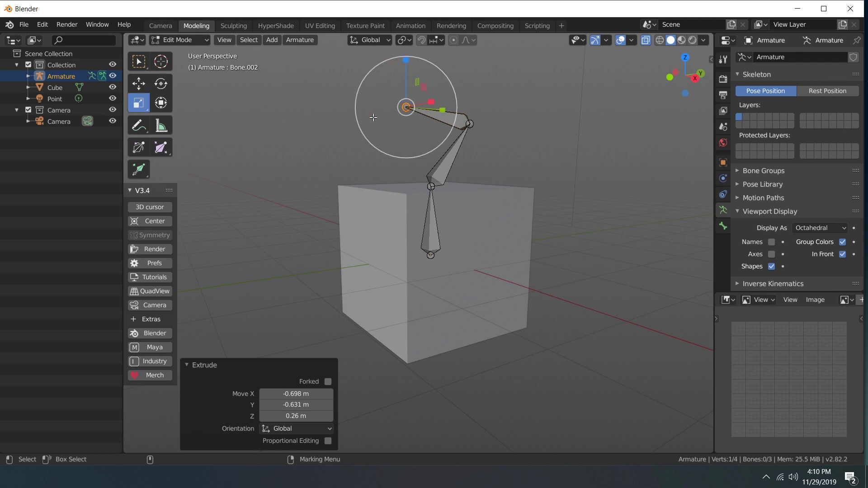
pyautogui.press('q')
pyautogui.press('w')
pyautogui.press('r')
pyautogui.press('e')
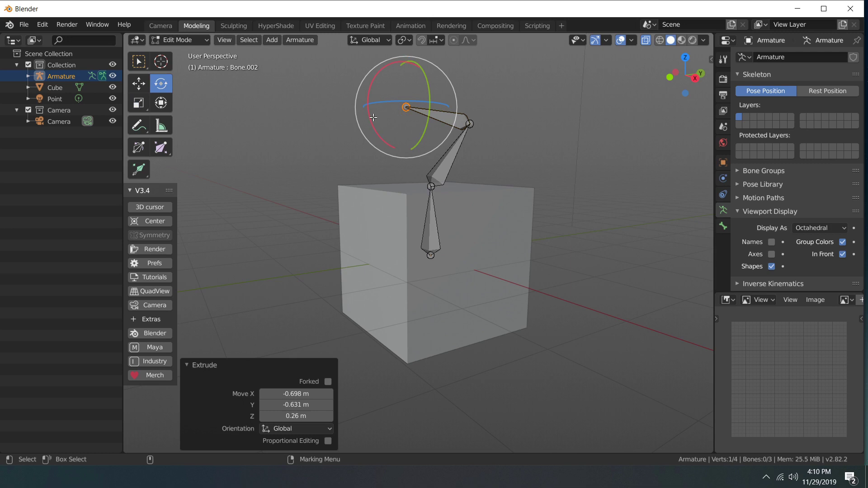
pyautogui.press('w')
pyautogui.press('q')
pyautogui.press('r')
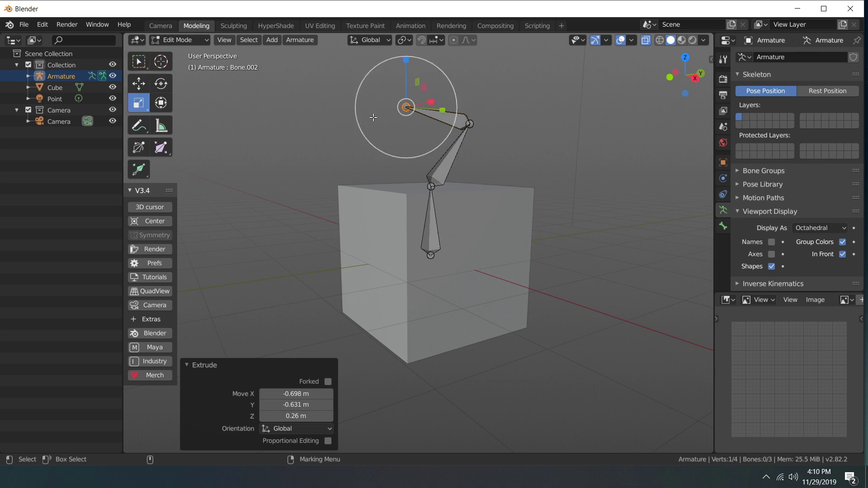
pyautogui.press('q')
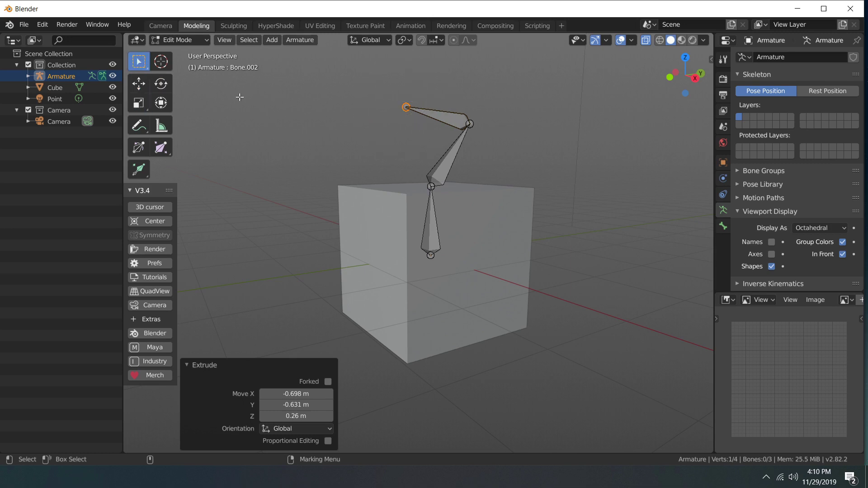
# - Leave Edit Mode and switch the armature into Pose Mode
pyautogui.hotkey('ctrl', 'Tab')
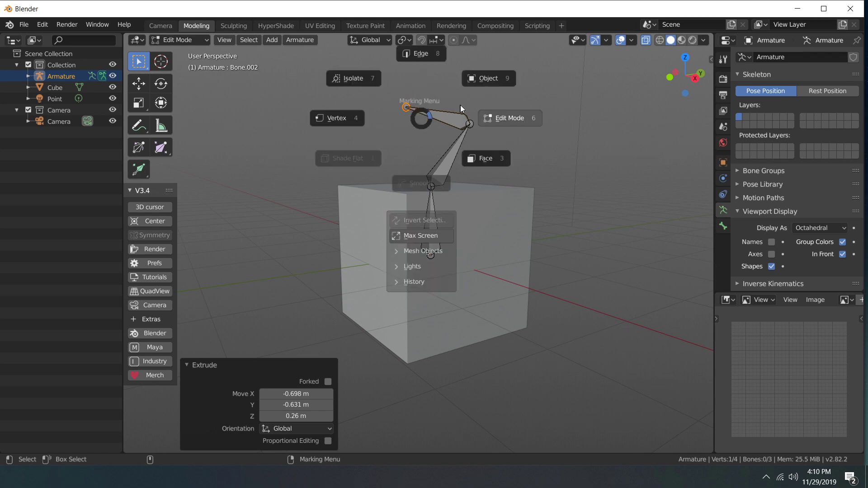
pyautogui.click(473, 80)
pyautogui.click(194, 39)
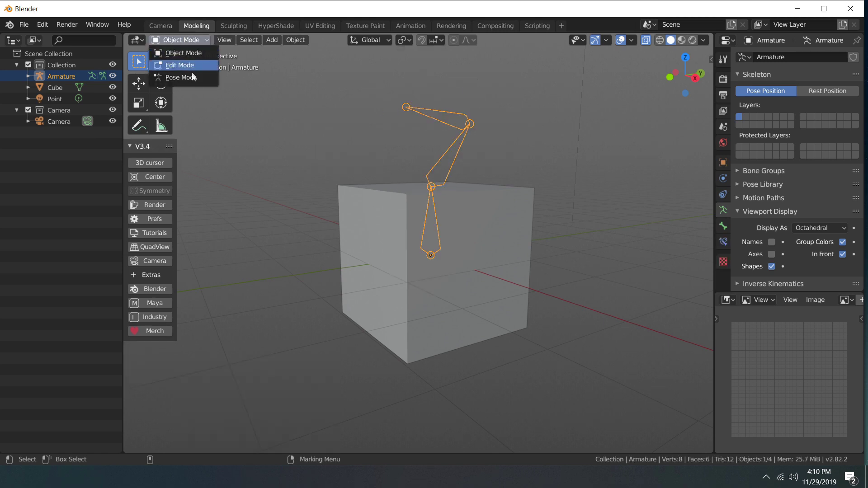
pyautogui.click(191, 78)
# - Select Bone.002 and pose it with the move, rotate and scale tools
pyautogui.click(414, 118)
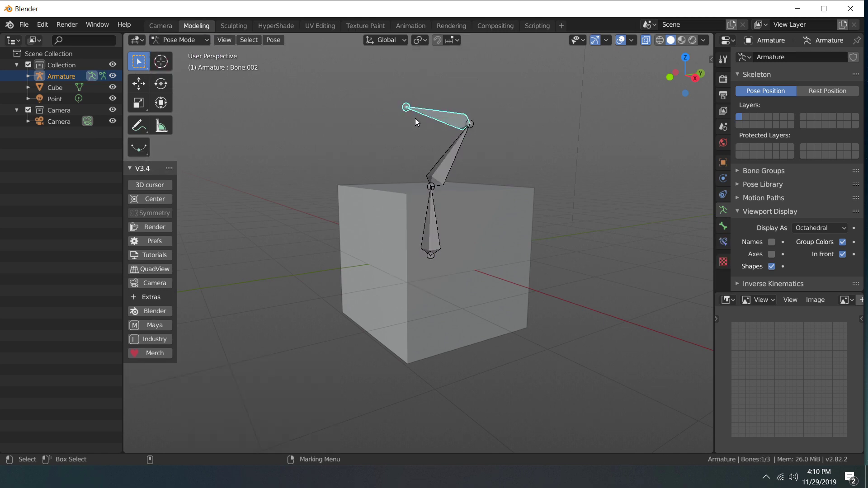
pyautogui.press('w')
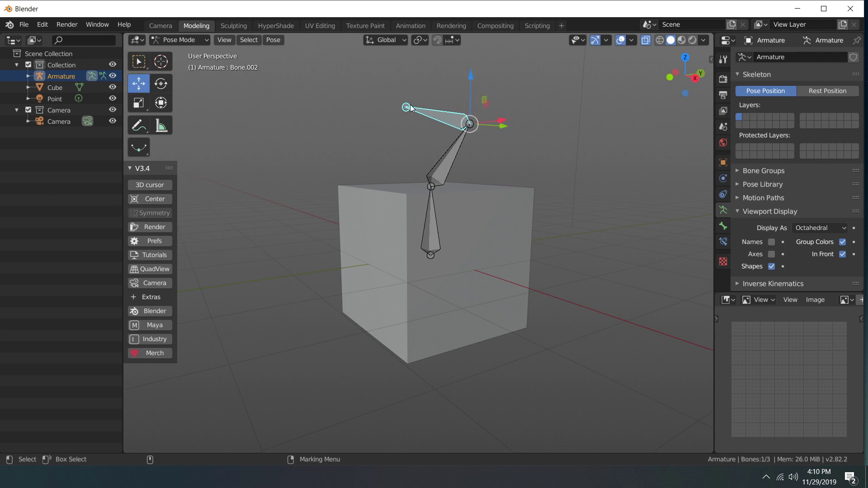
pyautogui.press('e')
pyautogui.press('w')
pyautogui.press('e')
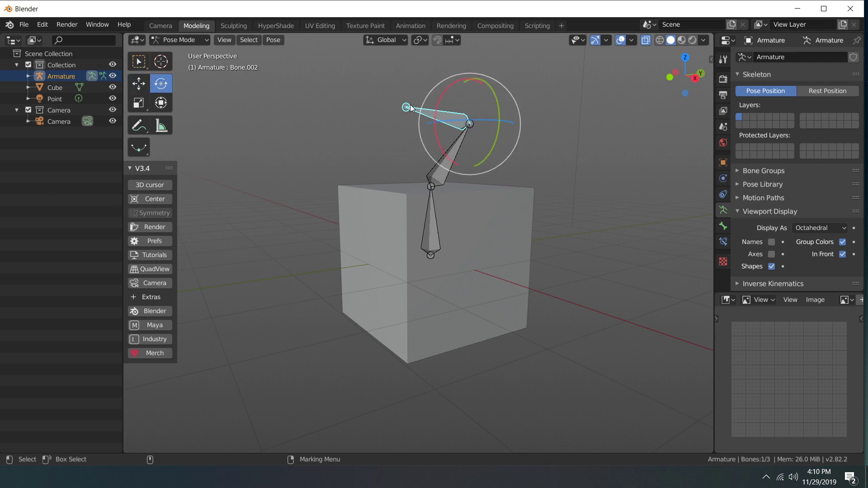
pyautogui.press('q')
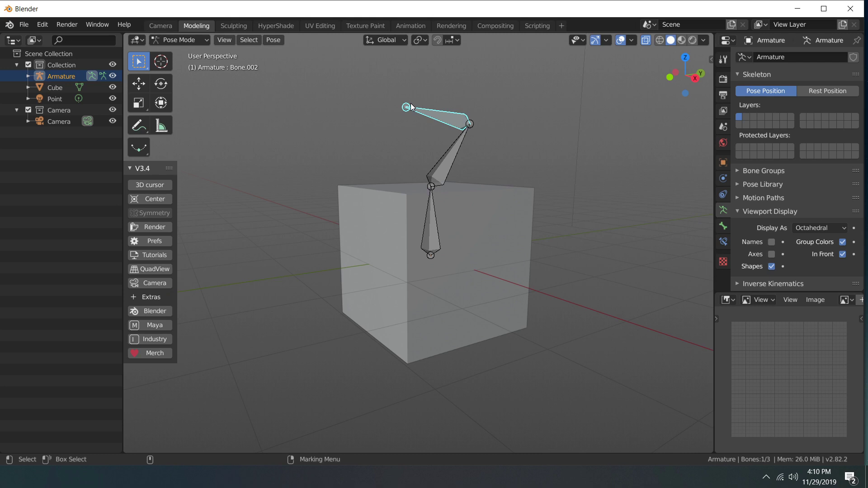
pyautogui.press('r')
pyautogui.press('w')
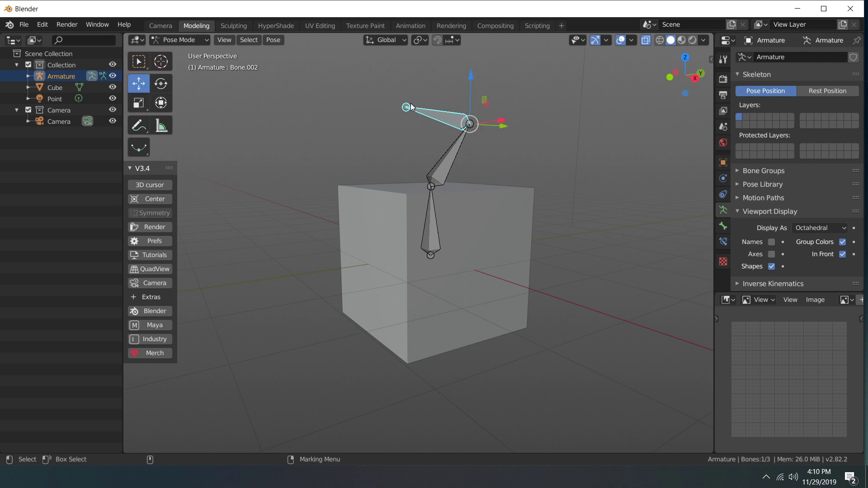
pyautogui.press('q')
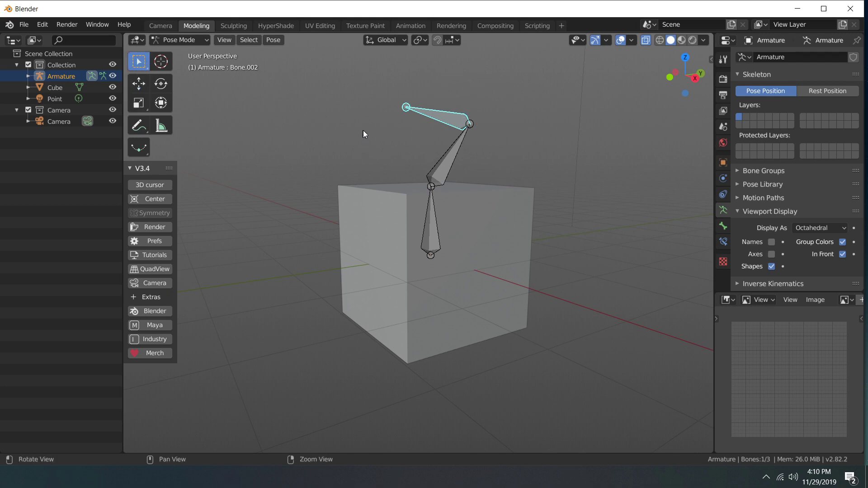
# - Return the armature to Object Mode with the top bone bent sharply left
pyautogui.keyDown('alt'); pyautogui.moveTo(365, 134); pyautogui.dragTo(601, 159); pyautogui.keyUp('alt')
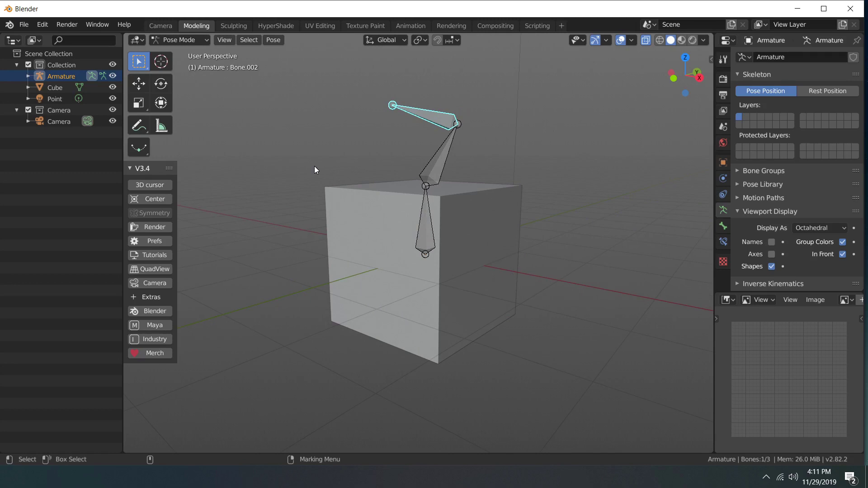
pyautogui.moveTo(417, 108); pyautogui.dragTo(470, 72, button='right')
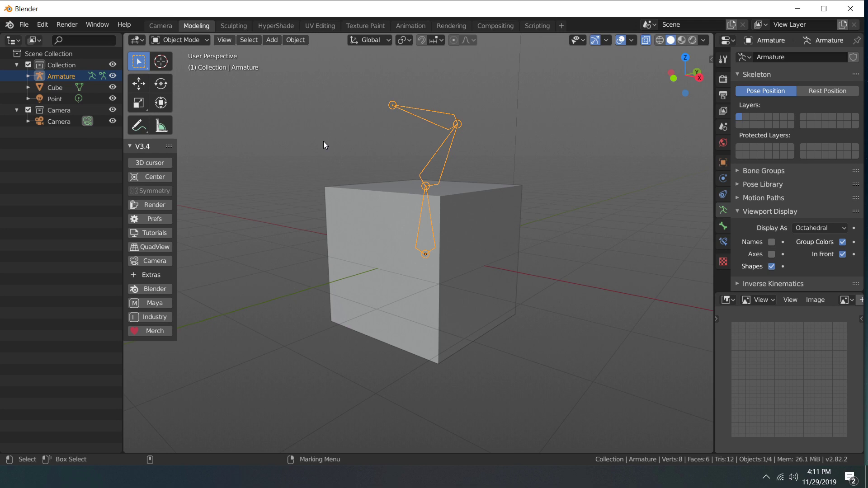
pyautogui.moveTo(366, 153)
pyautogui.keyDown('alt'); pyautogui.mouseDown()
pyautogui.moveTo(346, 155)
pyautogui.moveTo(353, 158)
pyautogui.mouseUp(); pyautogui.keyUp('alt')
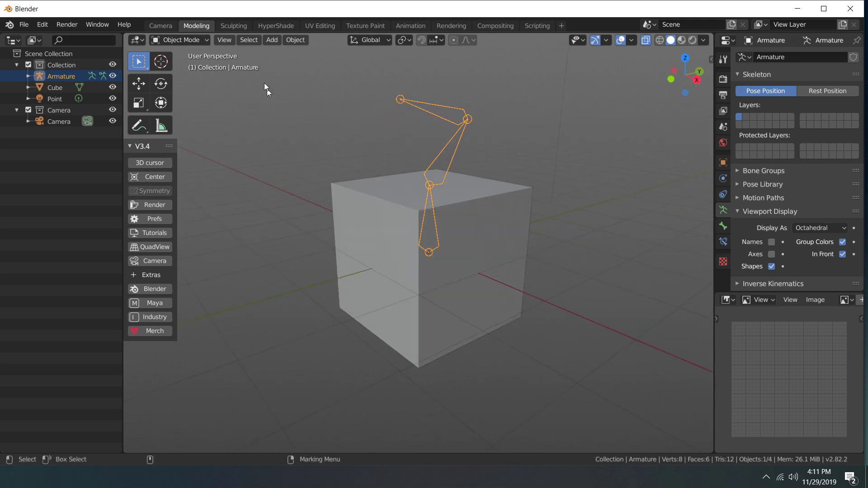
# - Select the cube and switch it into Weight Paint mode
pyautogui.click(194, 39)
pyautogui.click(359, 219)
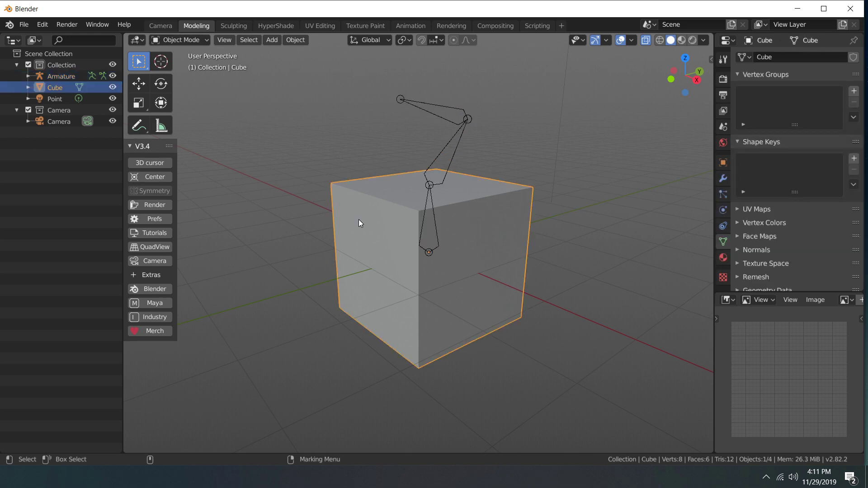
pyautogui.click(180, 39)
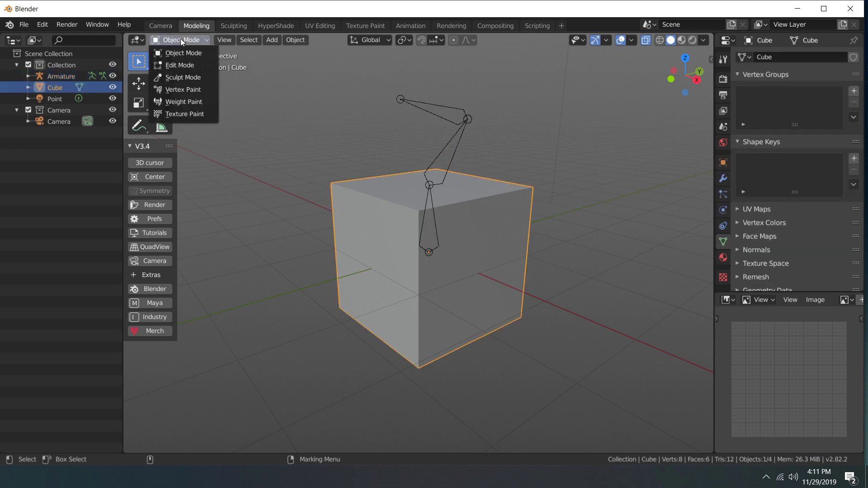
pyautogui.click(194, 104)
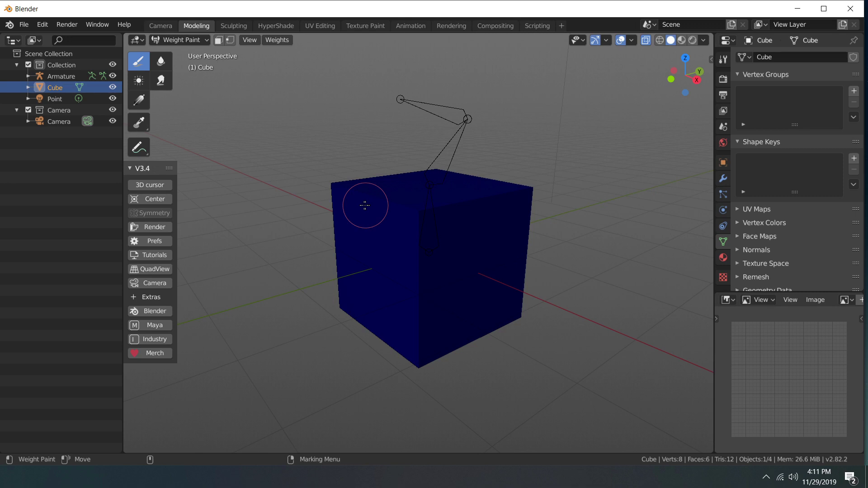
# - Paint weights on the cube's upper-left area, creating the vertex group Group
pyautogui.moveTo(346, 194)
pyautogui.mouseDown()
pyautogui.moveTo(362, 219)
pyautogui.moveTo(380, 200)
pyautogui.mouseUp()
pyautogui.hotkey('ctrl', 'z')
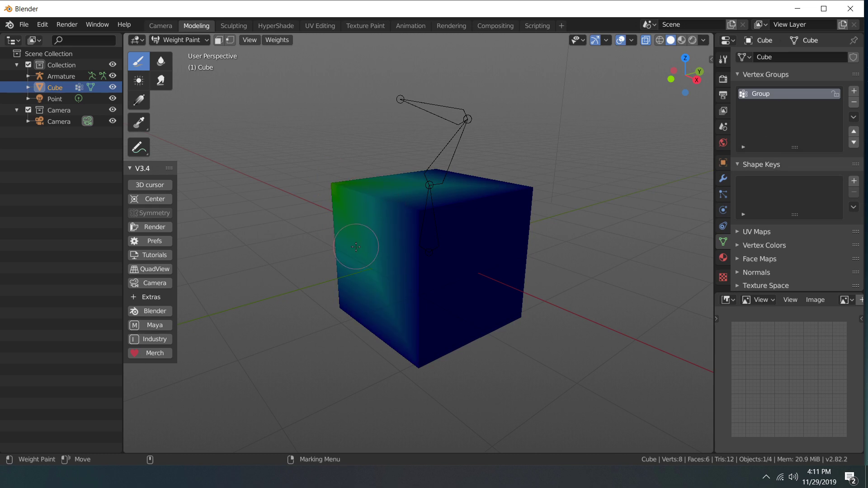
pyautogui.hotkey('ctrl', 'z')
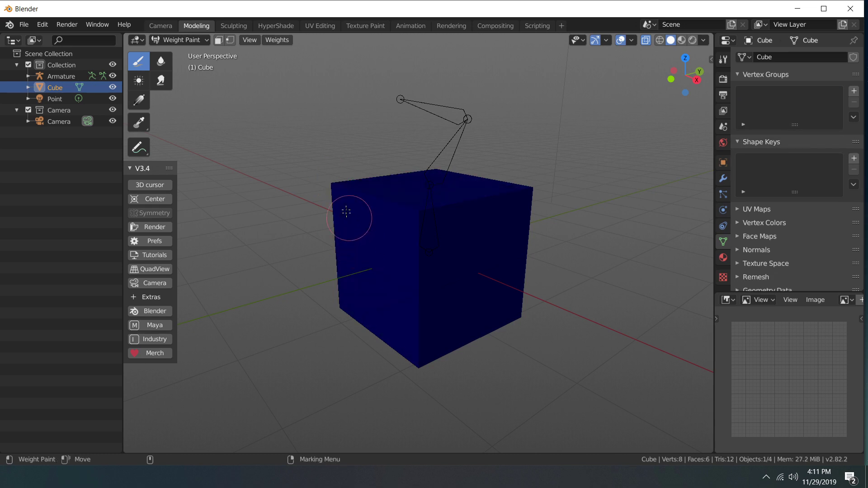
pyautogui.moveTo(341, 190)
pyautogui.mouseDown(button='middle')
pyautogui.moveTo(393, 163)
pyautogui.moveTo(467, 213)
pyautogui.moveTo(525, 124)
pyautogui.moveTo(396, 218)
pyautogui.moveTo(368, 184)
pyautogui.moveTo(446, 207)
pyautogui.moveTo(466, 197)
pyautogui.moveTo(465, 151)
pyautogui.moveTo(380, 140)
pyautogui.moveTo(344, 159)
pyautogui.mouseUp(button='middle')
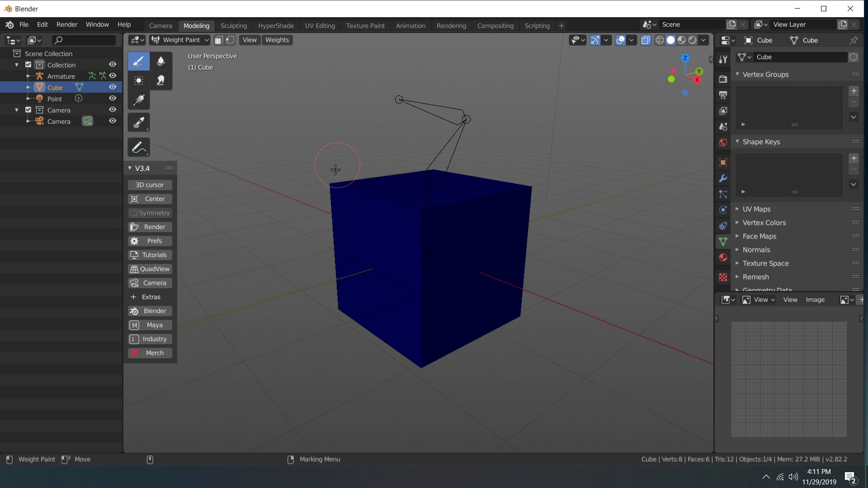
pyautogui.moveTo(331, 179)
pyautogui.mouseDown()
pyautogui.moveTo(374, 199)
pyautogui.moveTo(367, 207)
pyautogui.moveTo(368, 198)
pyautogui.moveTo(410, 199)
pyautogui.moveTo(445, 181)
pyautogui.mouseUp()
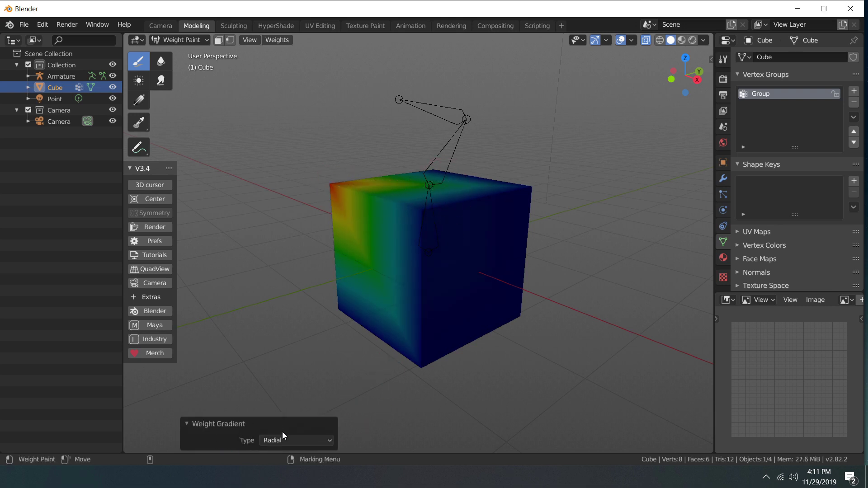
# - Apply a Radial weight gradient spreading from the cube's top-left corner
pyautogui.click(301, 190)
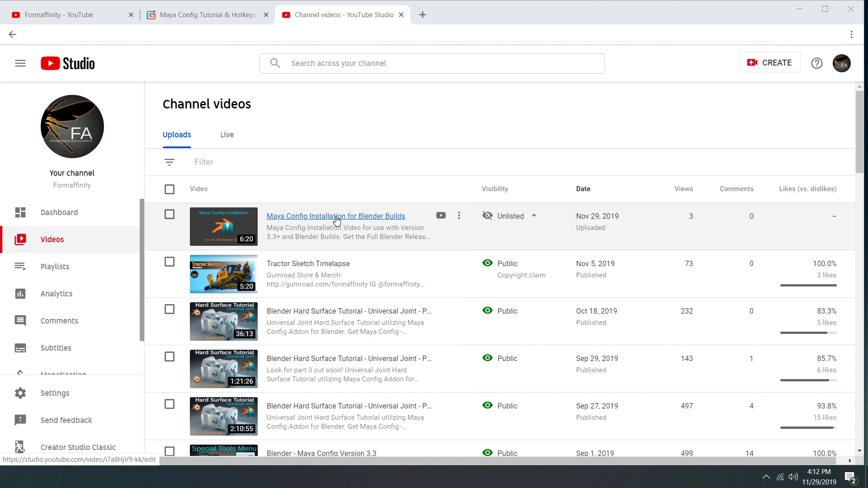
pyautogui.click(336, 218)
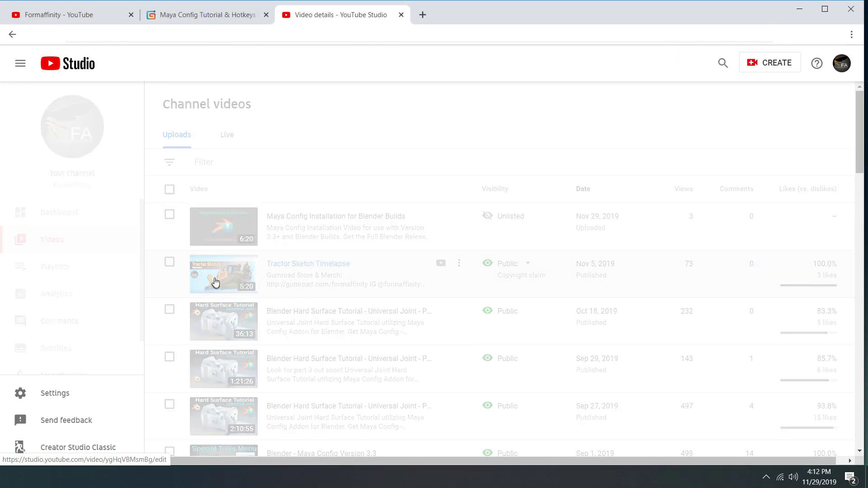
pyautogui.click(13, 35)
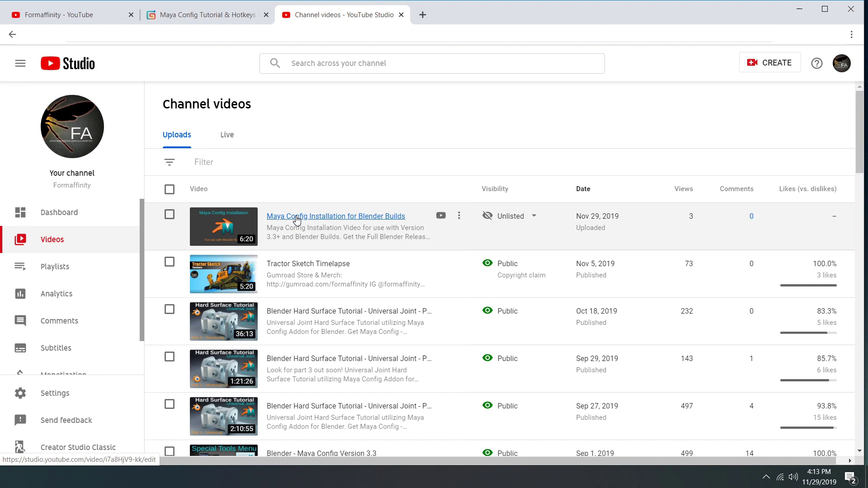
pyautogui.scroll(-4, 316, 221)
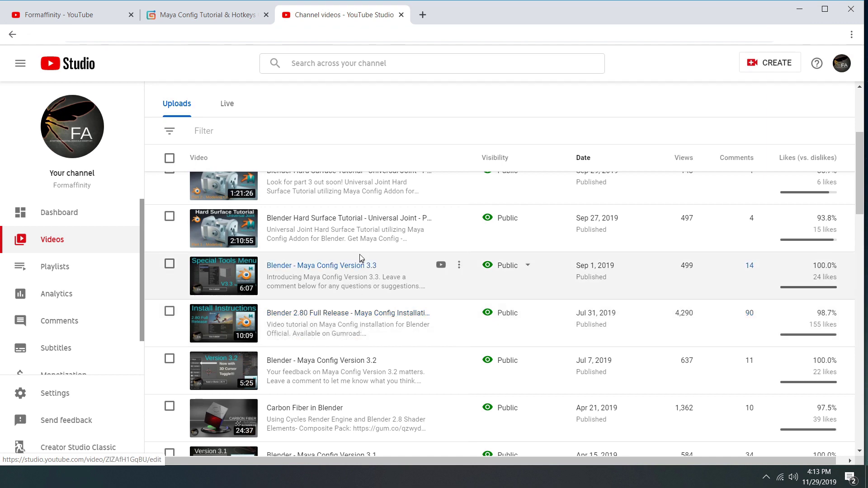
# - Look through the Maya Config Tutorial & Hotkeys Cheat Sheet product page on Gumroad
pyautogui.click(255, 15)
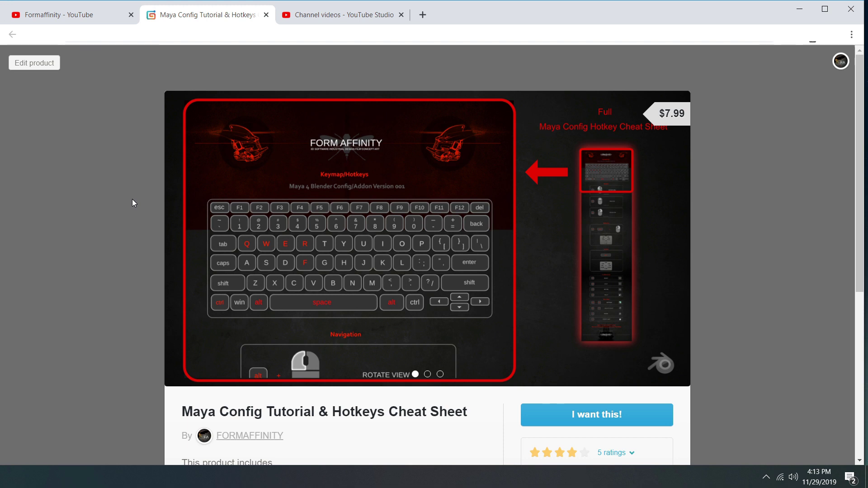
pyautogui.scroll(-2, 120, 230)
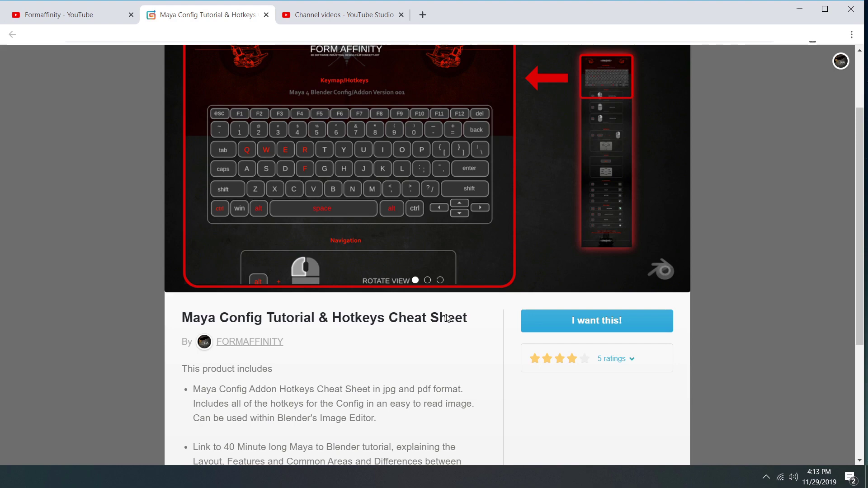
pyautogui.scroll(2, 449, 330)
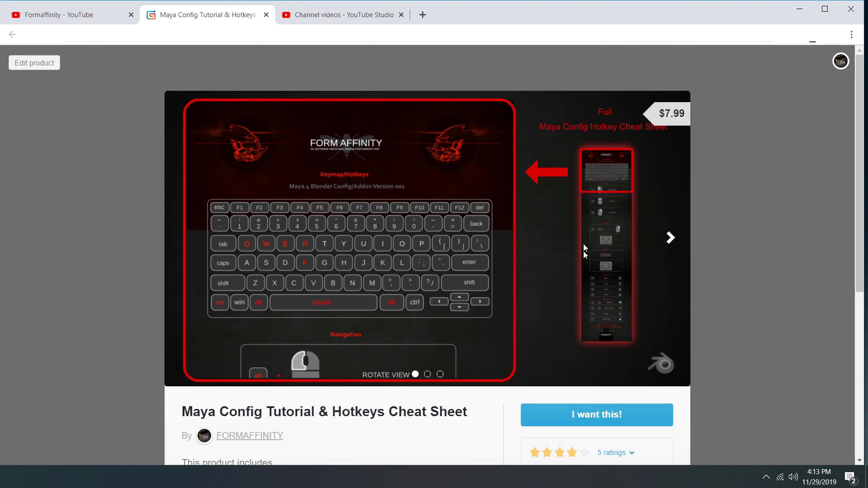
pyautogui.scroll(-6, 403, 343)
pyautogui.scroll(4, 403, 344)
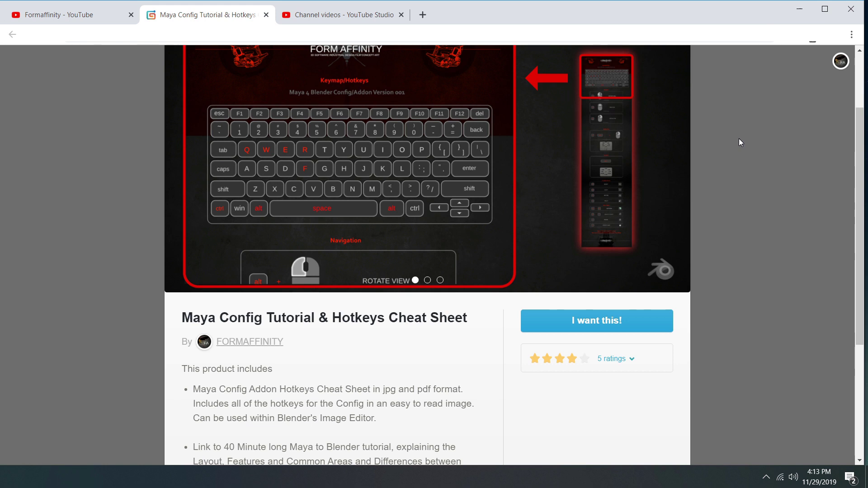
pyautogui.scroll(2, 724, 145)
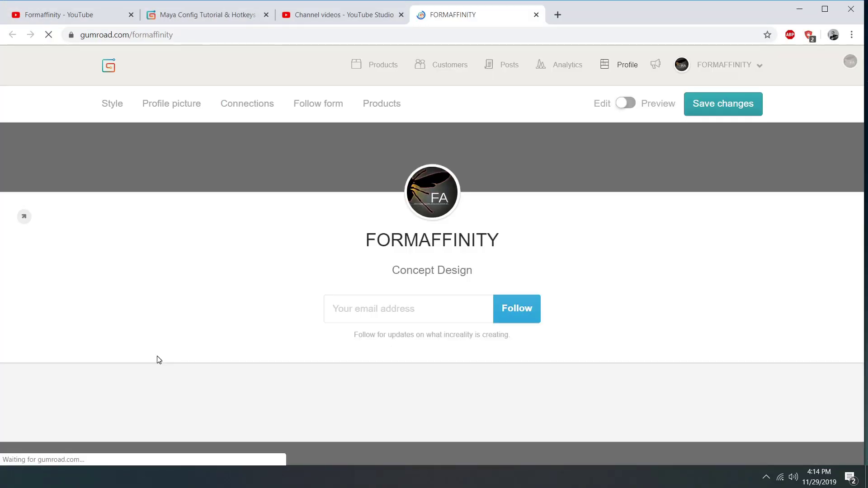
# - Scroll through the 13-product grid of the FORMAFFINITY Gumroad store
pyautogui.scroll(-4, 510, 224)
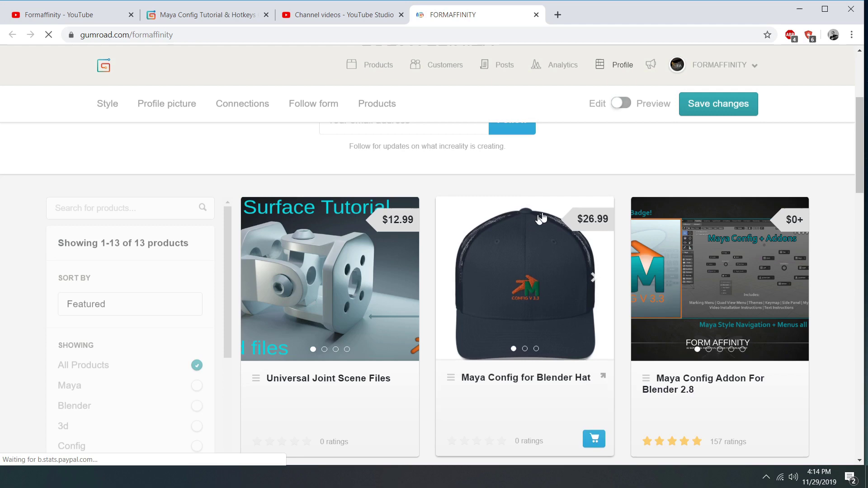
pyautogui.scroll(-2, 615, 185)
pyautogui.scroll(-4, 628, 192)
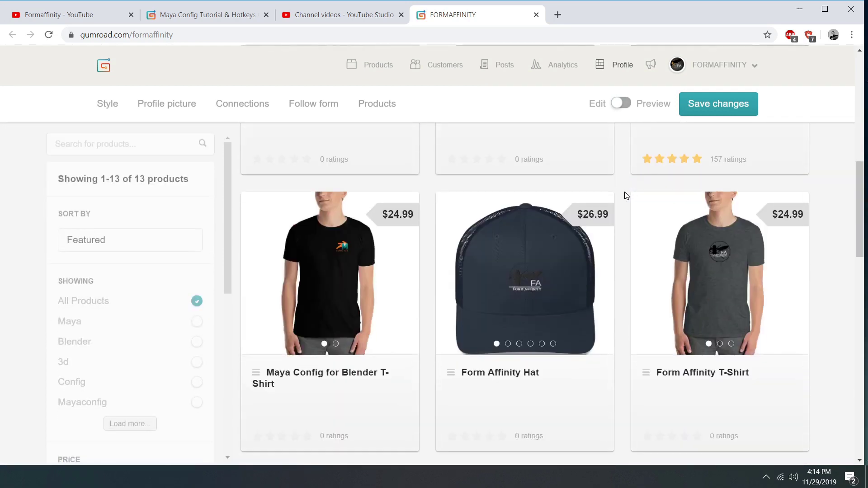
pyautogui.scroll(4, 626, 195)
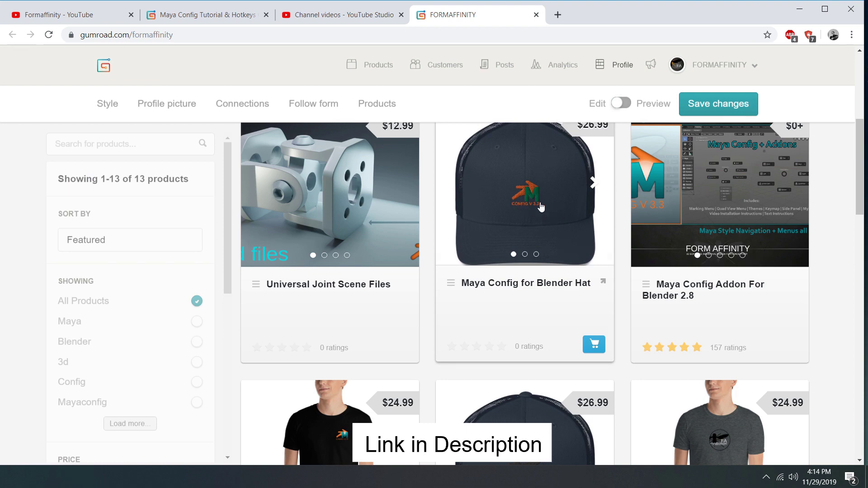
pyautogui.scroll(-4, 547, 211)
pyautogui.scroll(-7, 440, 224)
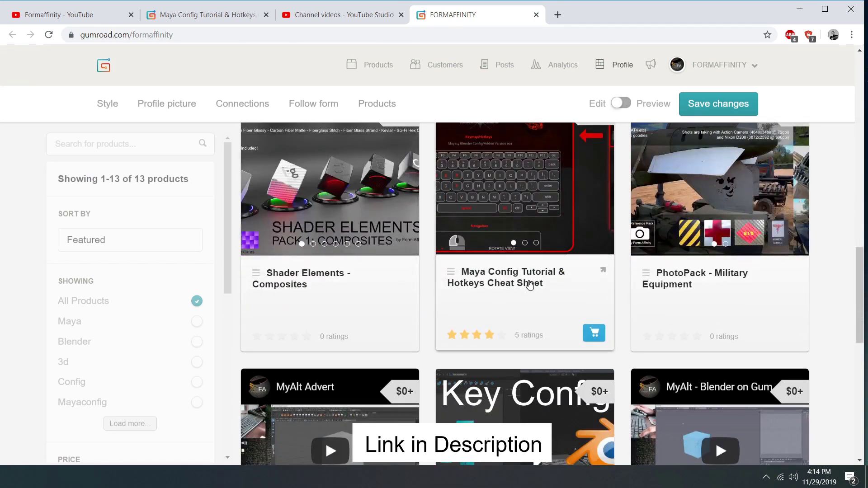
pyautogui.scroll(2, 515, 294)
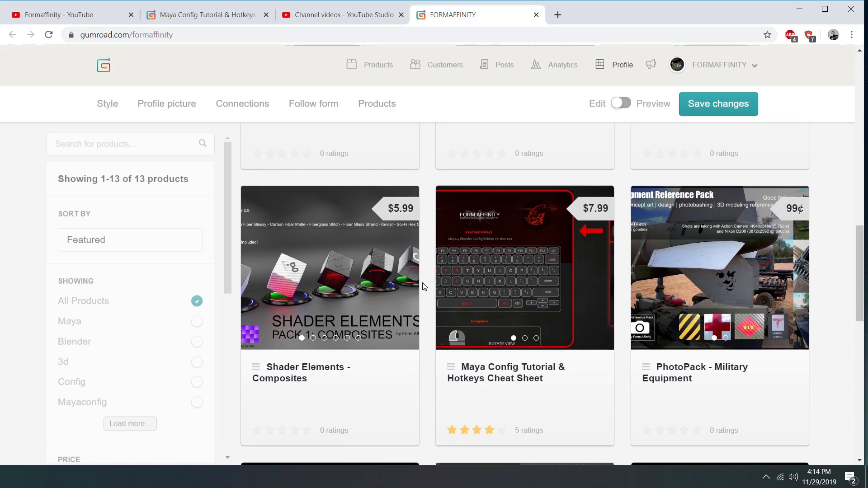
pyautogui.scroll(-4, 424, 287)
pyautogui.scroll(-4, 423, 286)
pyautogui.scroll(20, 423, 286)
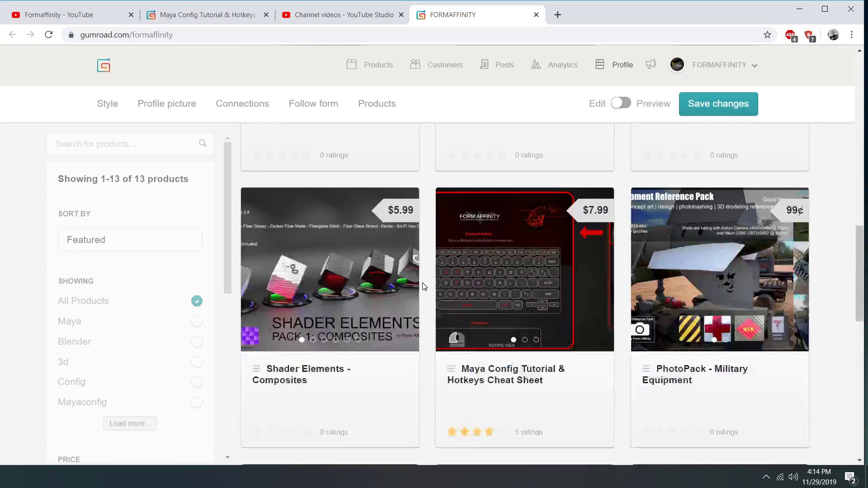
pyautogui.scroll(4, 424, 286)
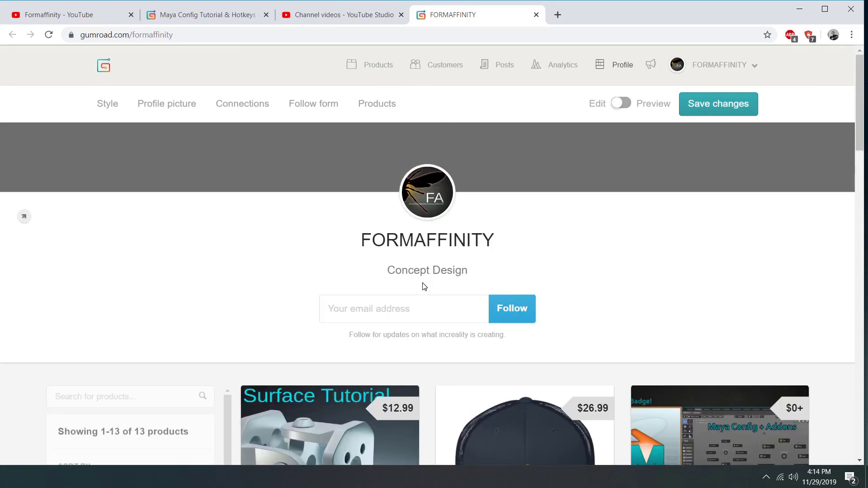
pyautogui.scroll(-5, 424, 286)
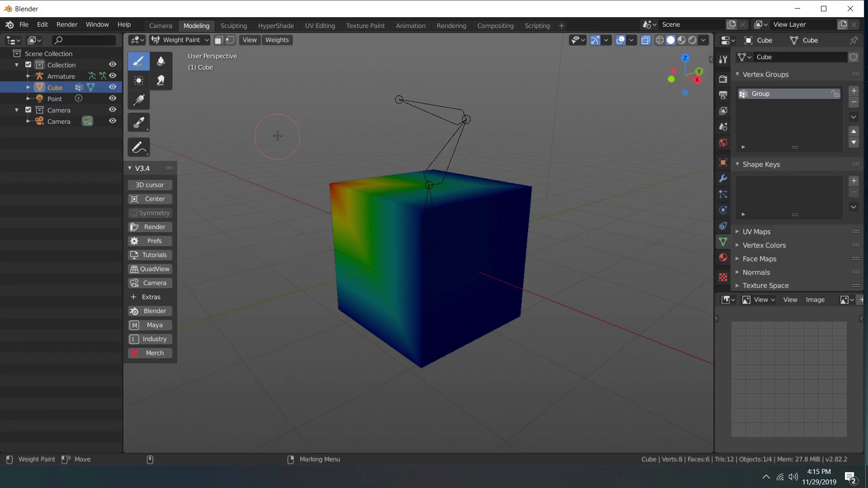
# - Check the mode dropdown and leave the cube in Weight Paint mode
pyautogui.click(188, 40)
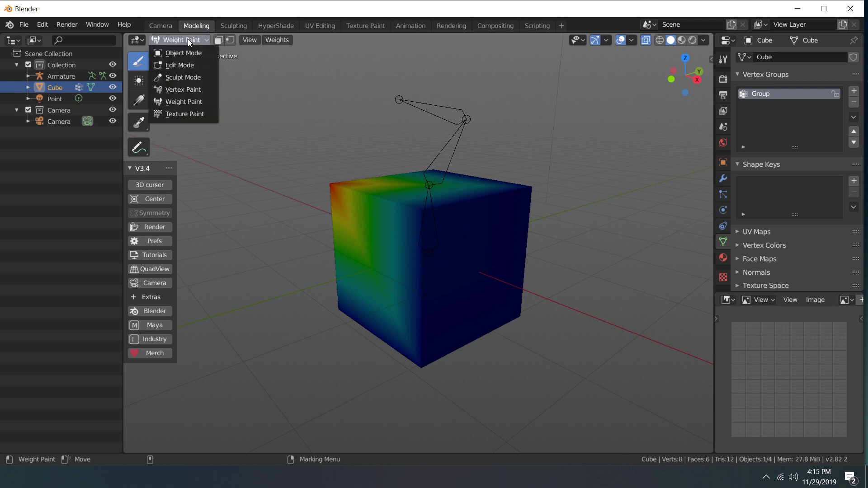
pyautogui.click(189, 41)
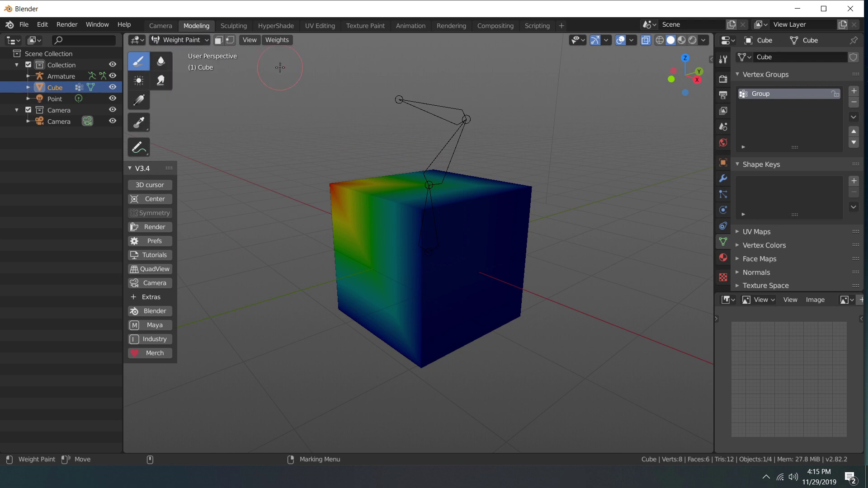